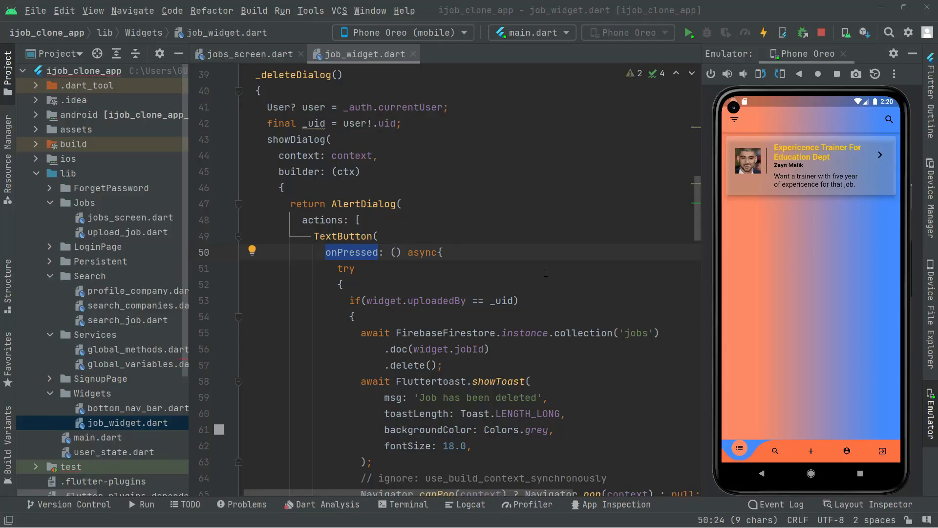
Start a new job post in the emulator and set its category to Marketing.
click(810, 450)
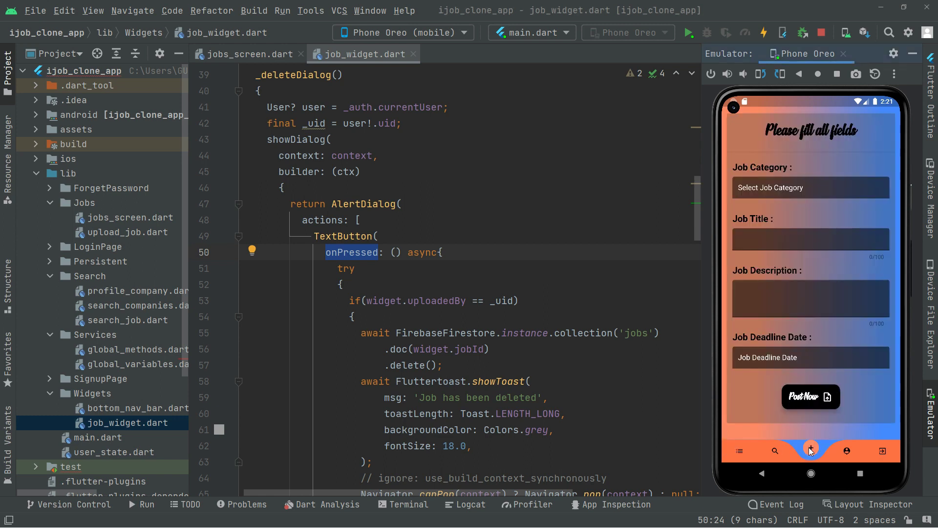
click(795, 191)
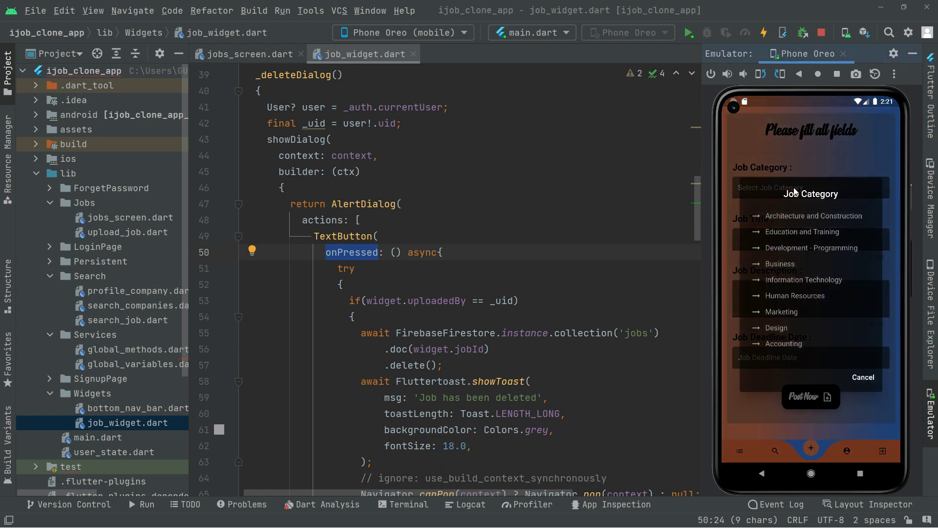
click(791, 314)
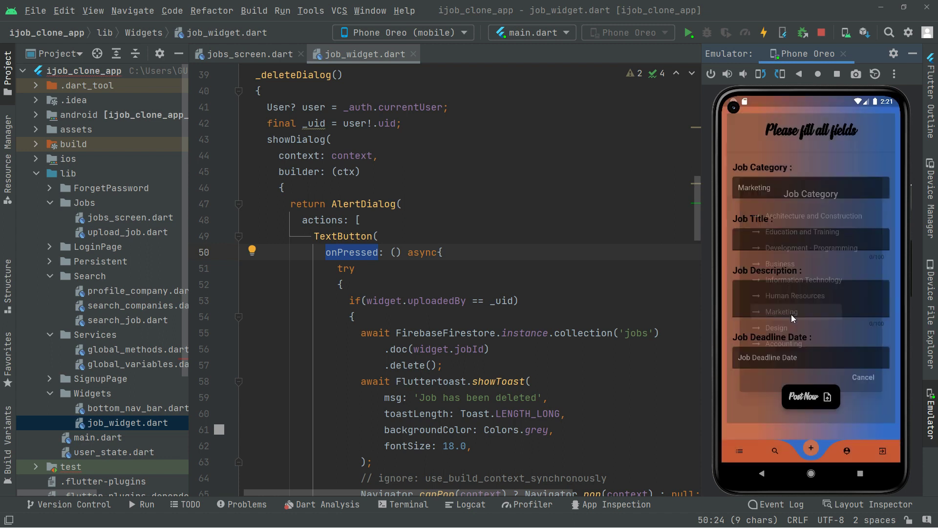
Enter the job title 'Applicant's for marketing season.', using the keyboard suggestion for Applicant's.
click(779, 237)
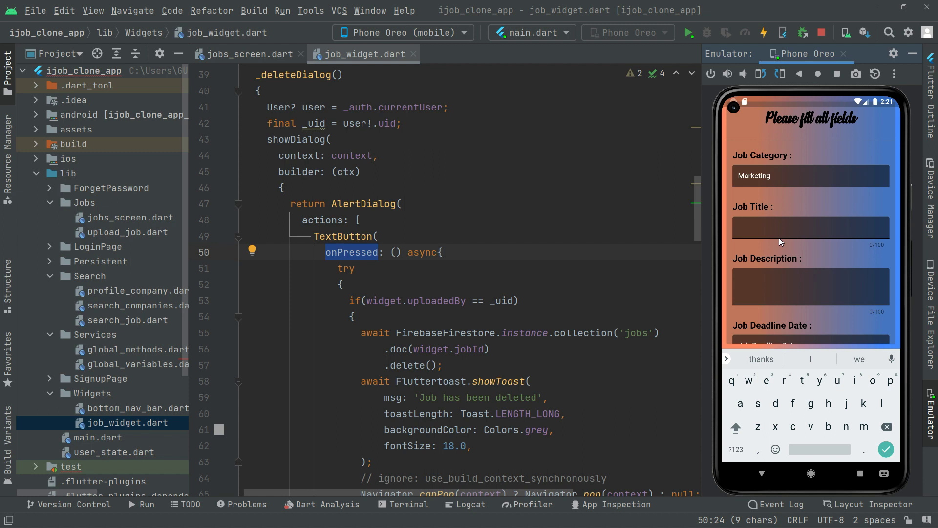
text(A)
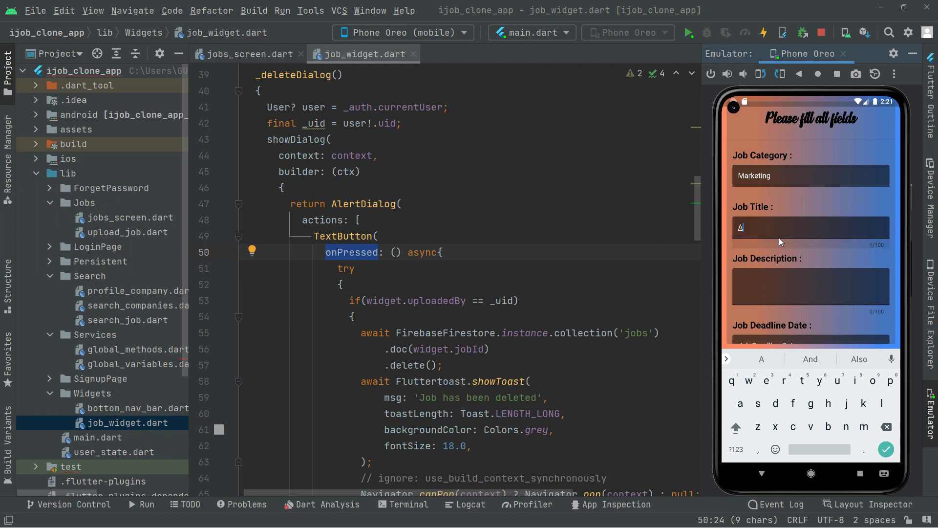
text(ppl)
text(icants)
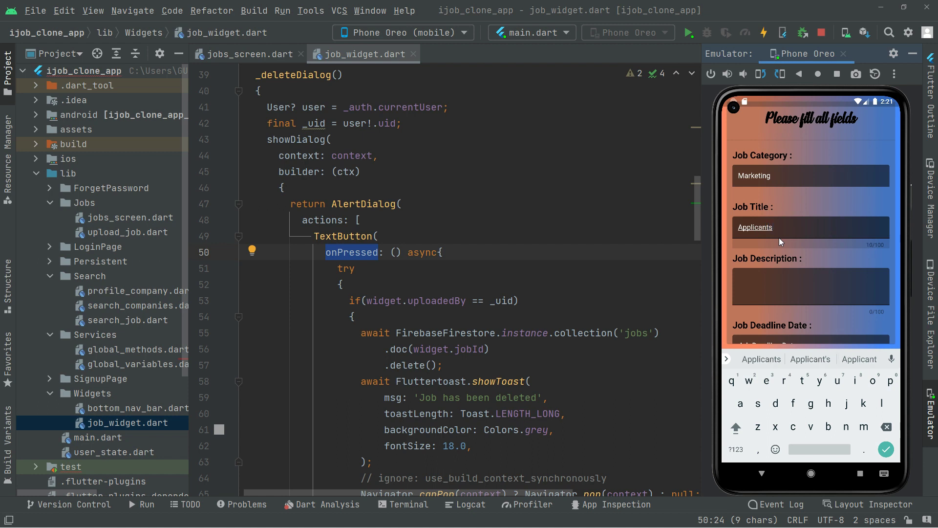
click(811, 360)
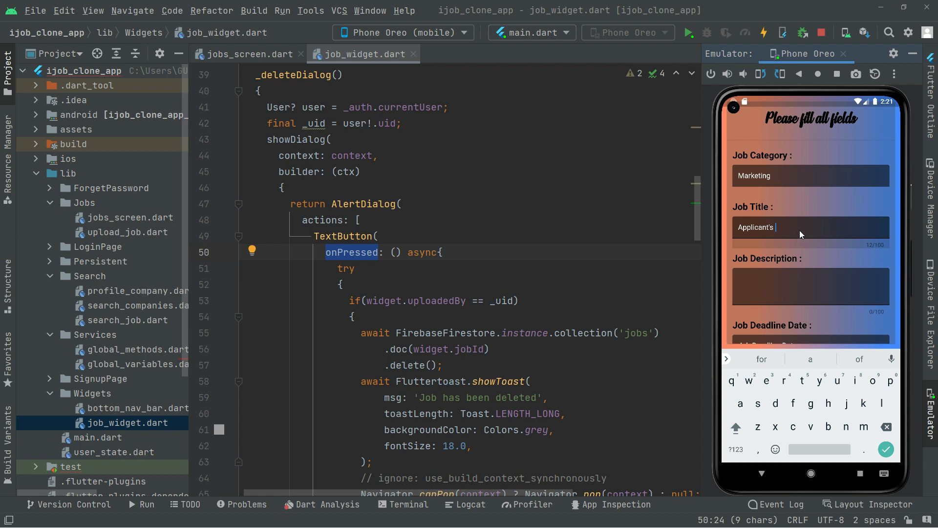
text(for )
text(marke)
text(ting)
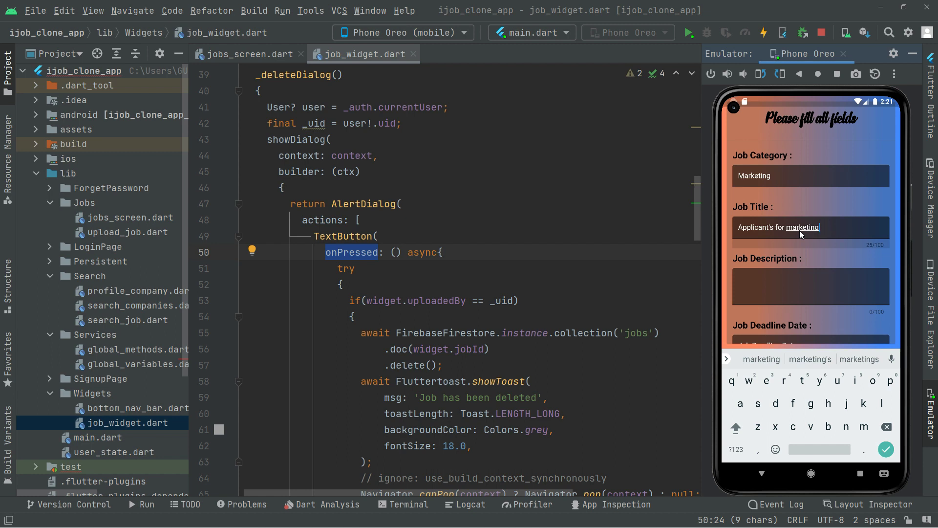
text( s)
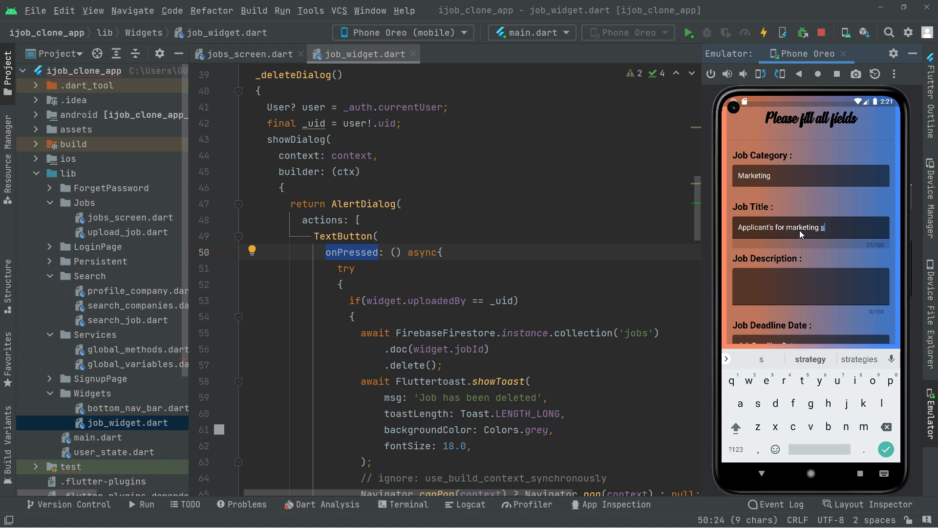
text(eason)
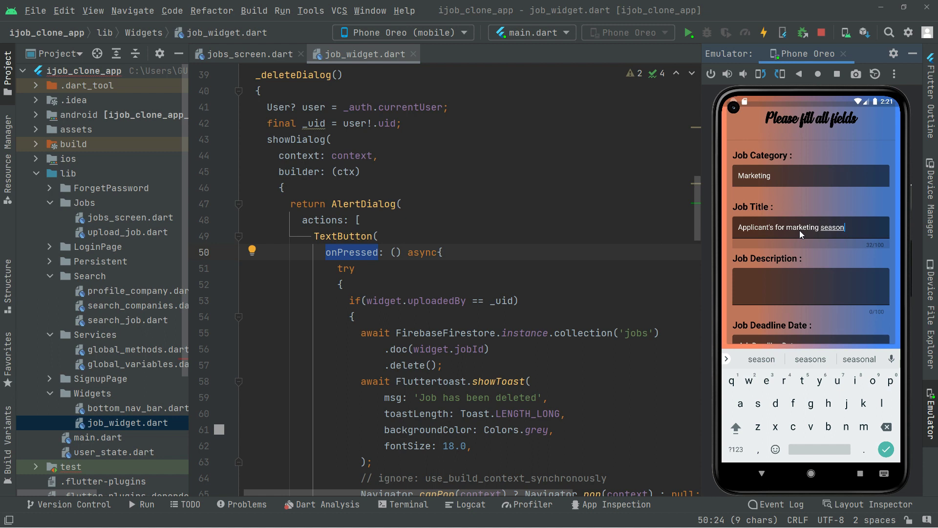
text(.)
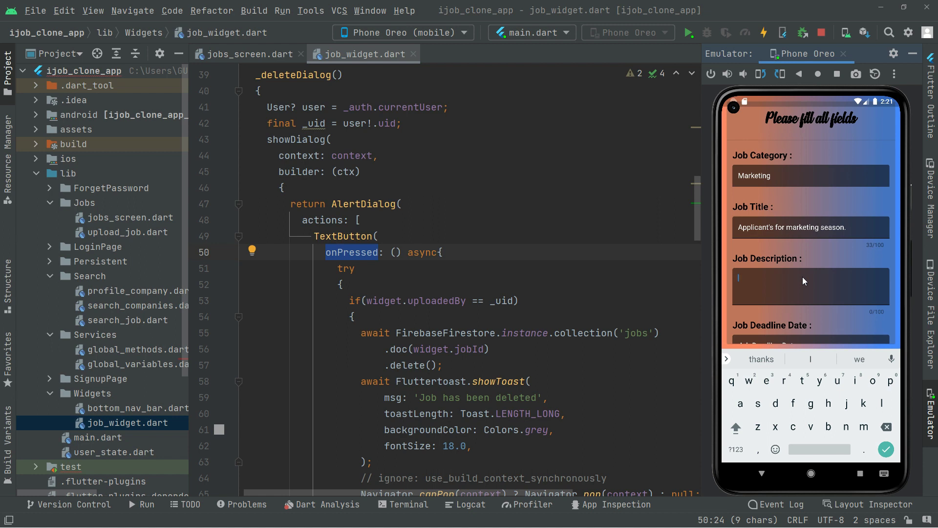
text(N)
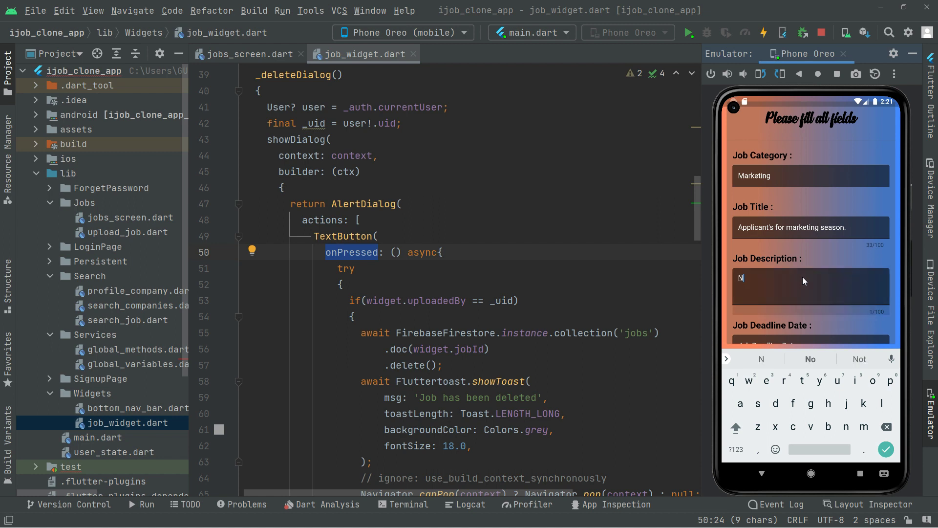
text(eed an )
text(mulit)
text(pple )
text(appl)
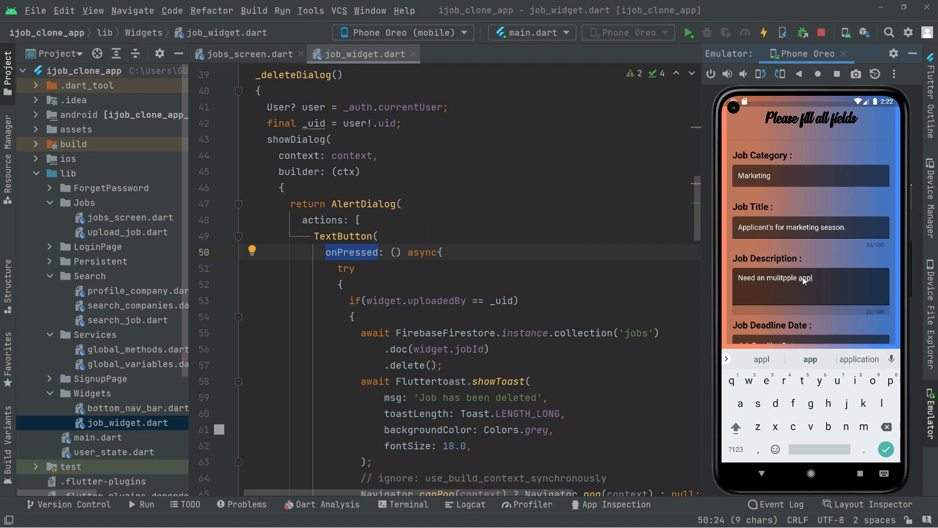
text(ica)
Write a job description asking for applicants with 6 years of marketing experience, then hide the keyboard.
click(823, 360)
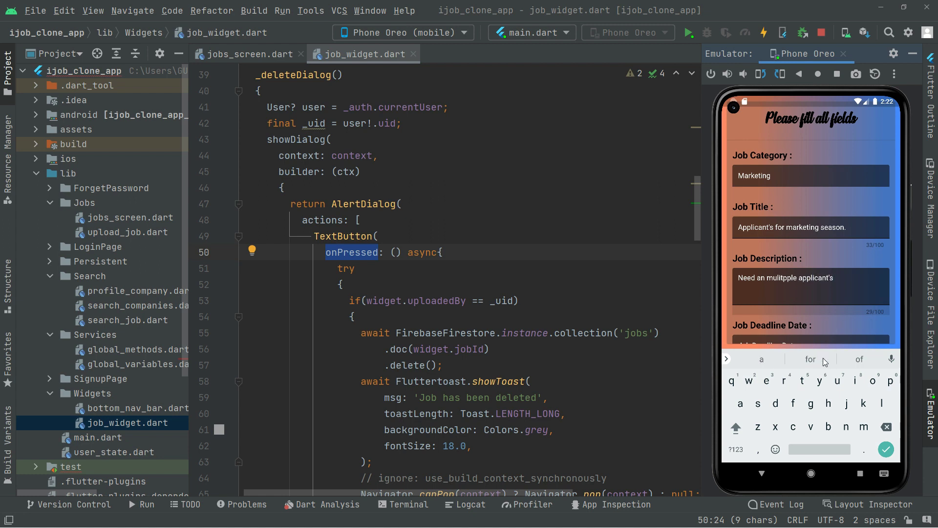
click(823, 360)
text(this)
text( job)
text( wi)
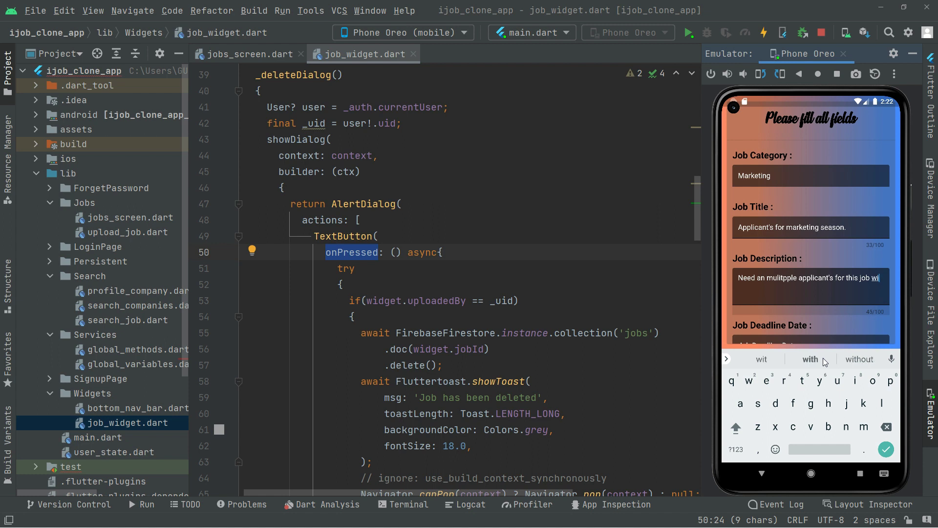
text(th the exper)
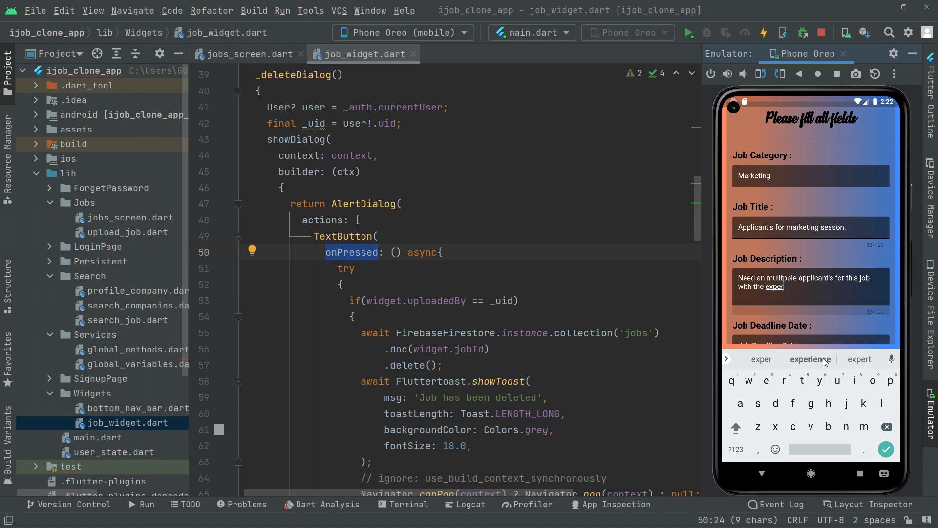
text(icence )
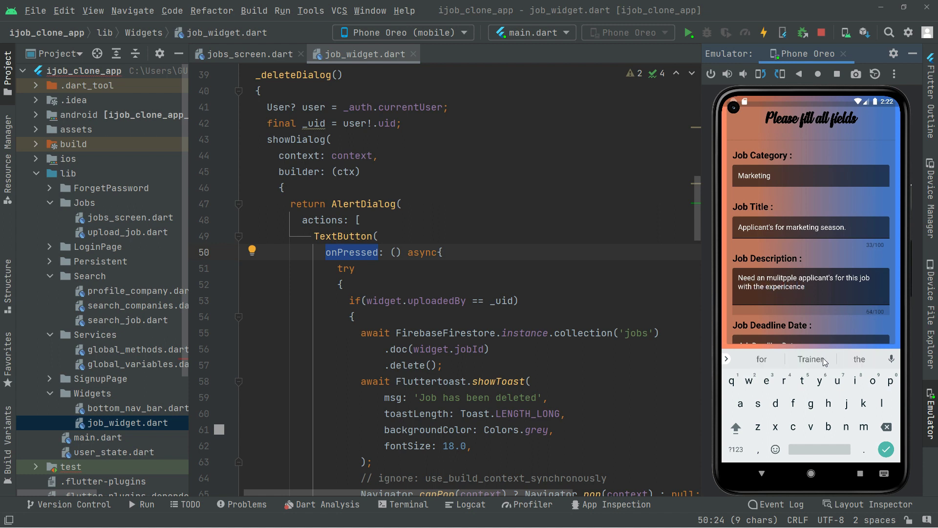
text(of 6 )
text(years)
text( in marke)
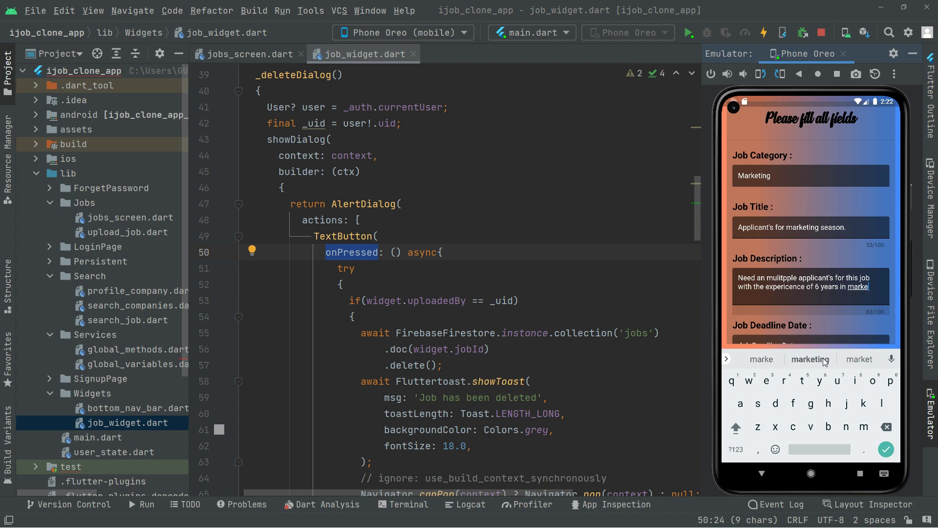
text(ting.)
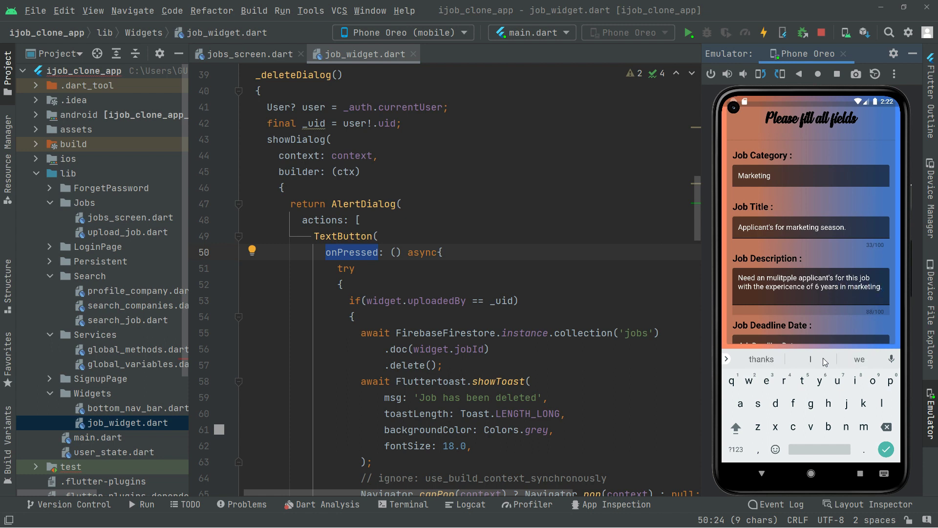
click(763, 475)
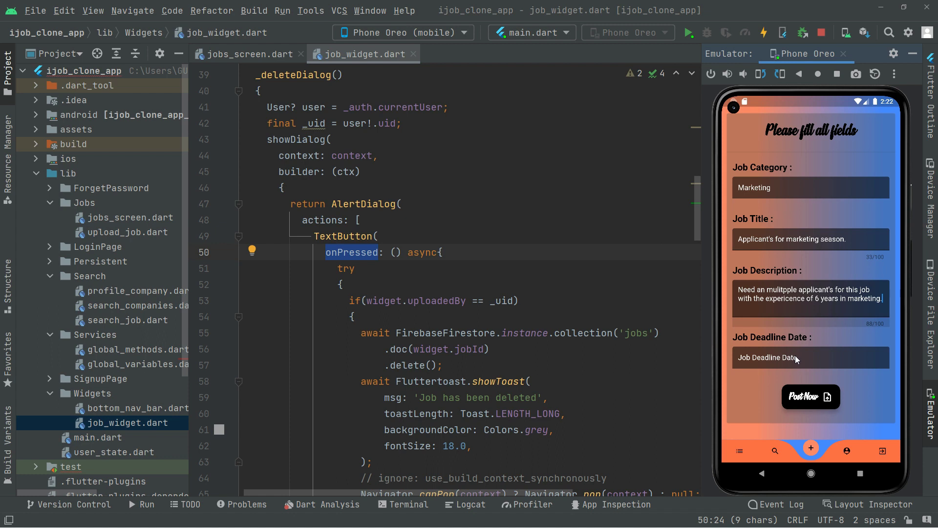
Set the job deadline to 9 August 2022 and post the Marketing job.
click(800, 356)
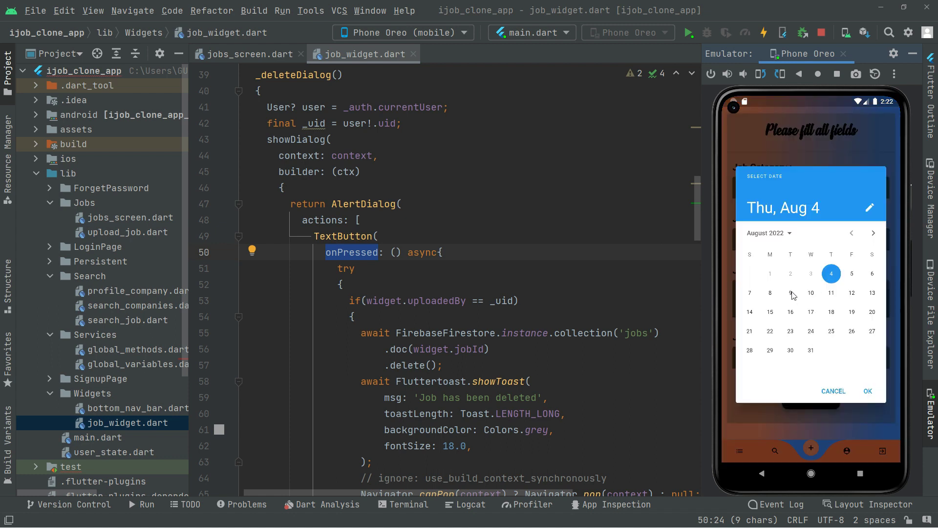
click(792, 295)
click(868, 391)
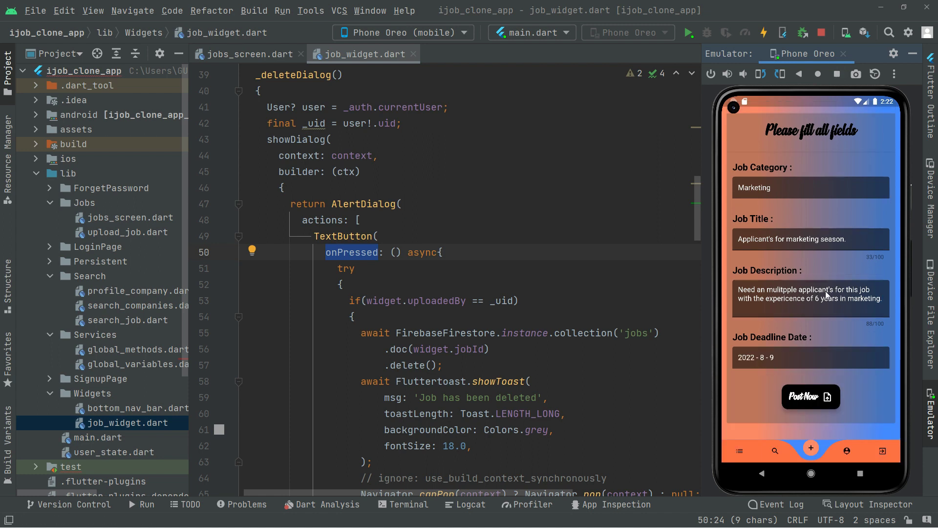
click(806, 398)
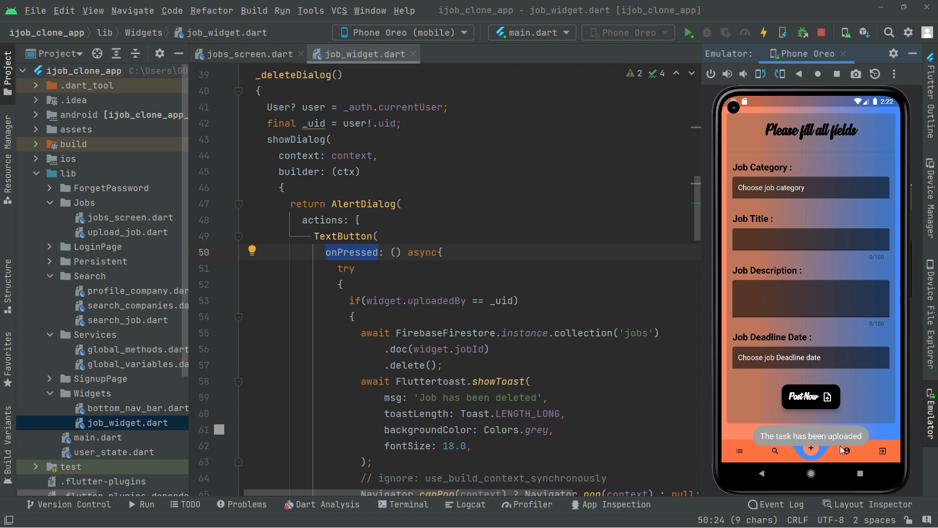
Filter the jobs list to Marketing, which shows 'There is no jobs'.
click(740, 452)
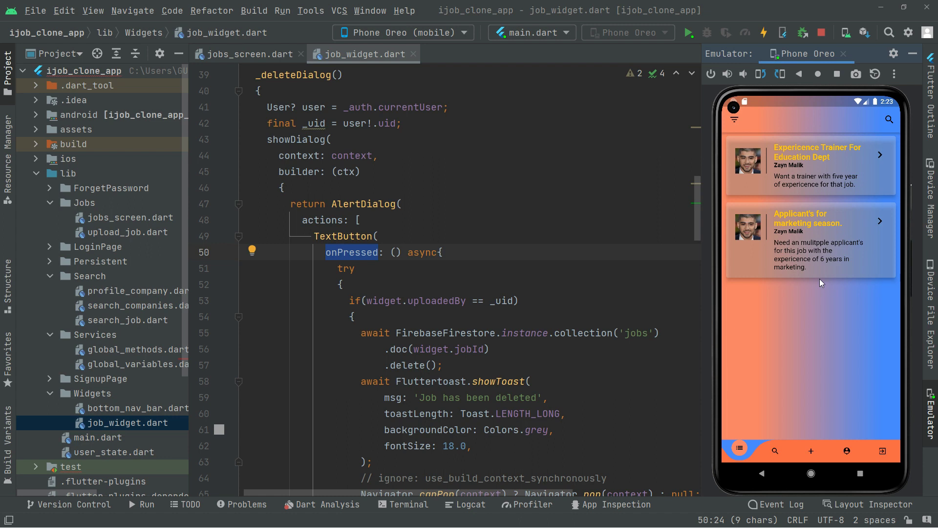
click(736, 122)
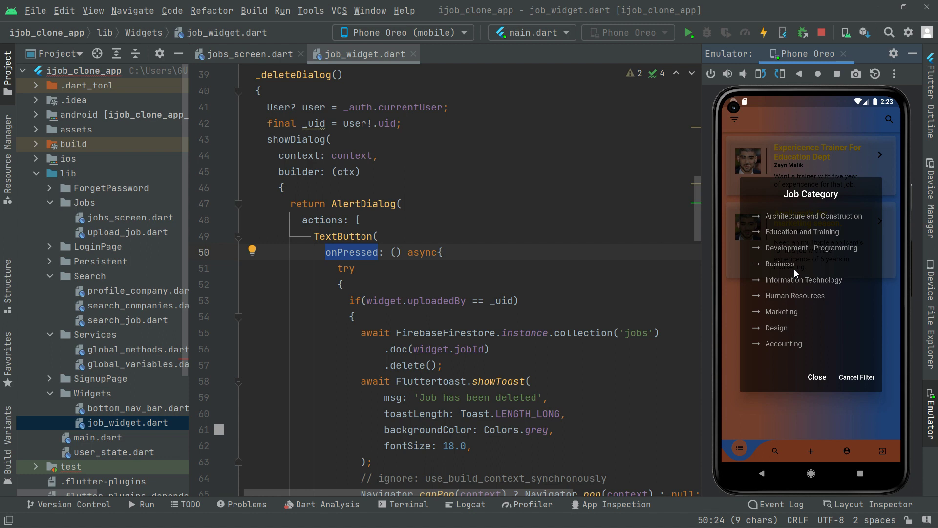
click(793, 313)
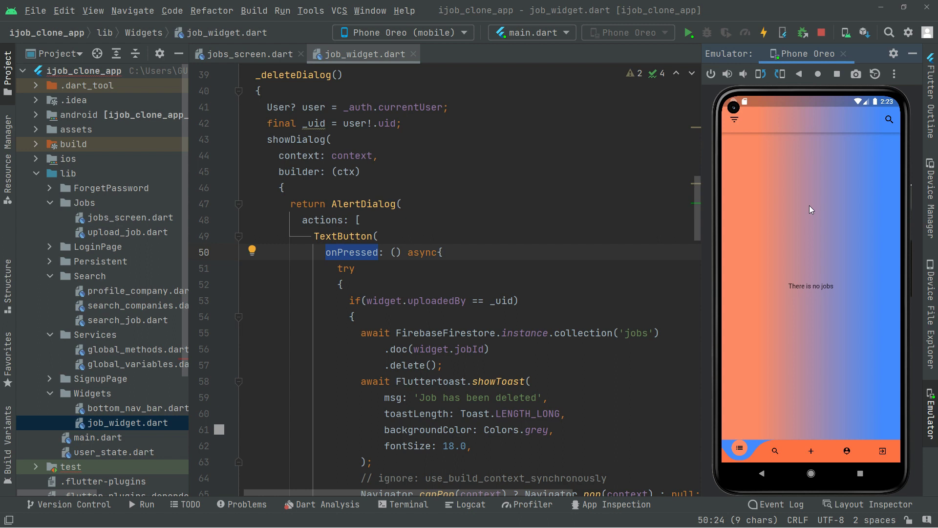
Select the Firestore index-creation URL in the run console output.
click(147, 504)
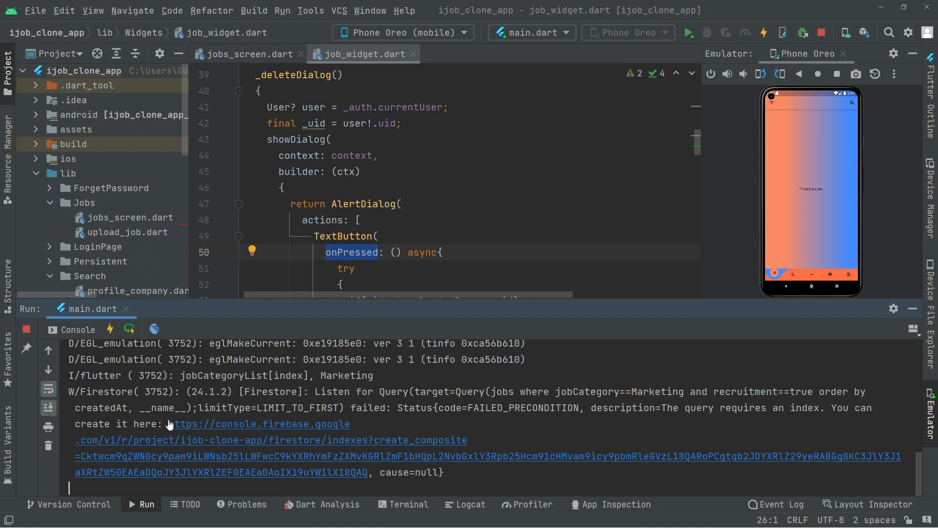
drag(72, 424, 371, 475)
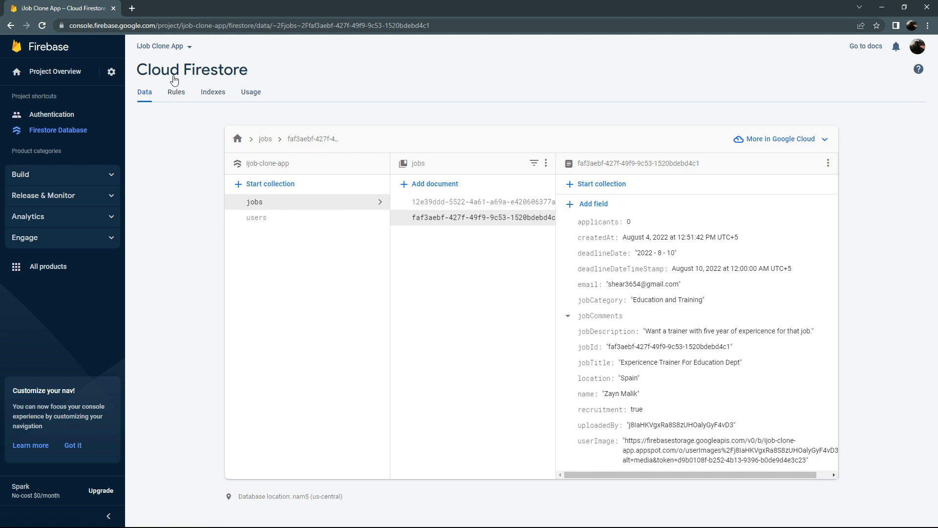
Load the pasted index URL in a new browser tab and create the jobs composite index.
click(132, 7)
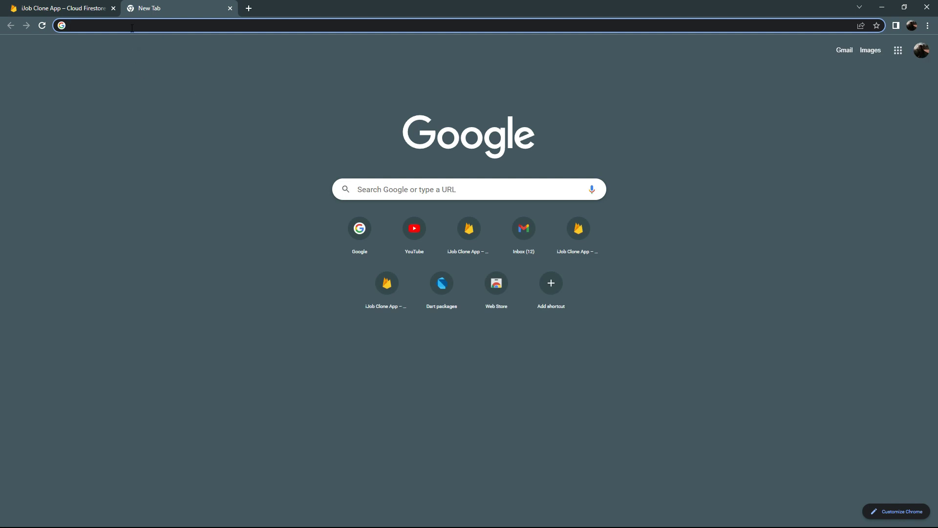
text(https://console.firebase.google.com/v1/r/project/ijob-clone-app/firestore/indexes?create_composite=Cktwcm9qZWN0cy9pam9iLWNsb25lLWFwcC9kYXRhYmFzZXMvKGRlZmF1bHQpL2NvbGxlY3Rpb25Hcm91cHMvam9icy9pbmRleGVzL18QARoPCgtqb2JDYXRlZ29yeRABGg8KC3JlY3J1aXRtZW50EAEaDQoJY3JlYXRlZEF0EAEaDAoIX19uYW1lX18QAQ)
key(Return)
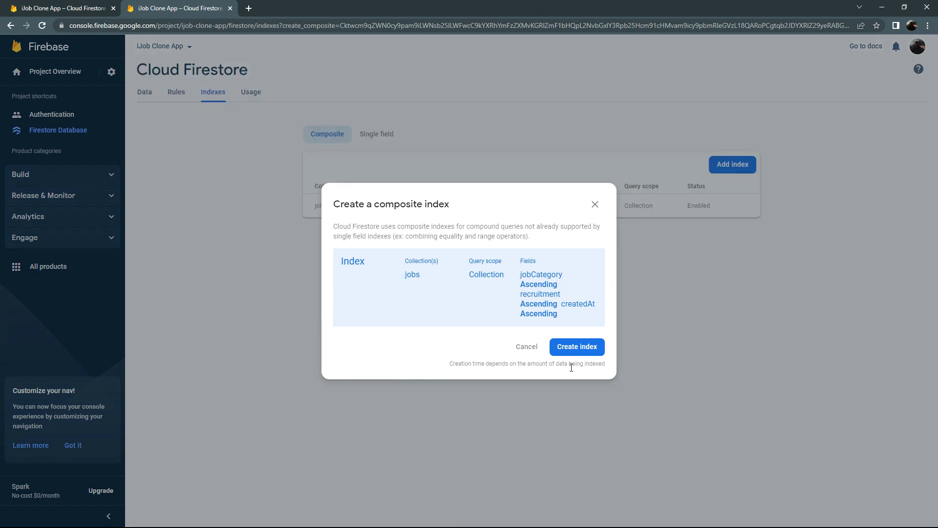
click(577, 351)
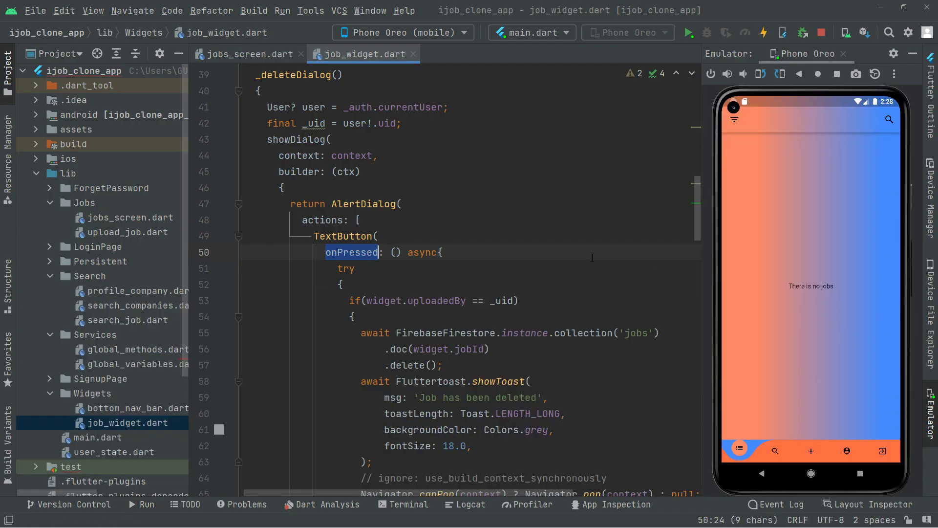
Rerun the app and filter the jobs list to Marketing.
click(690, 33)
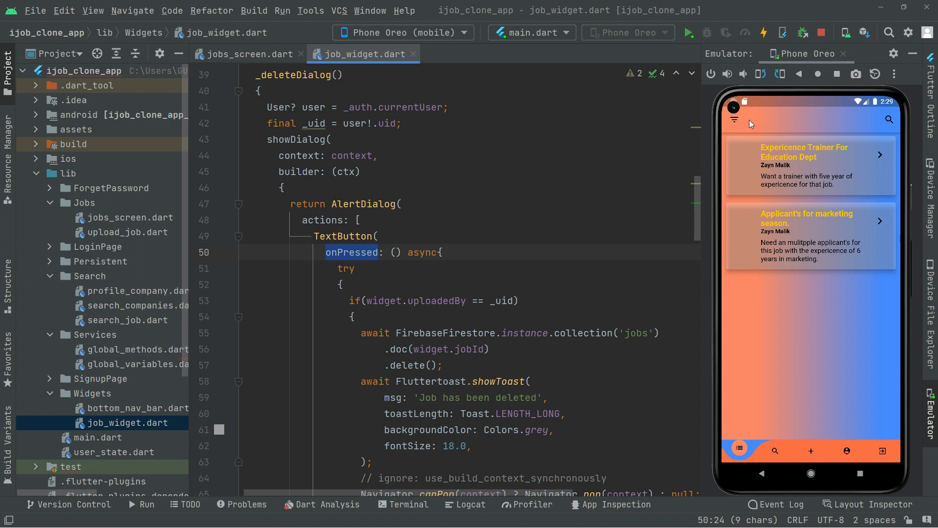
click(734, 121)
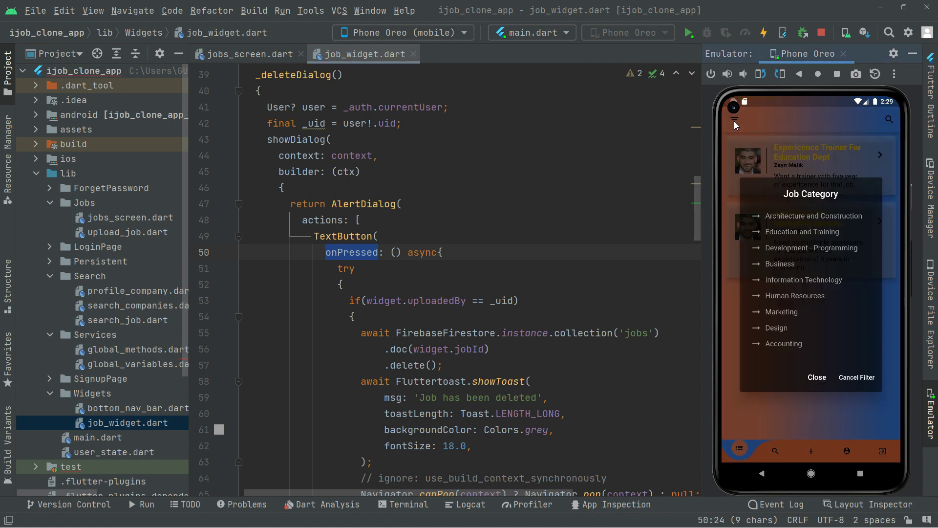
click(782, 312)
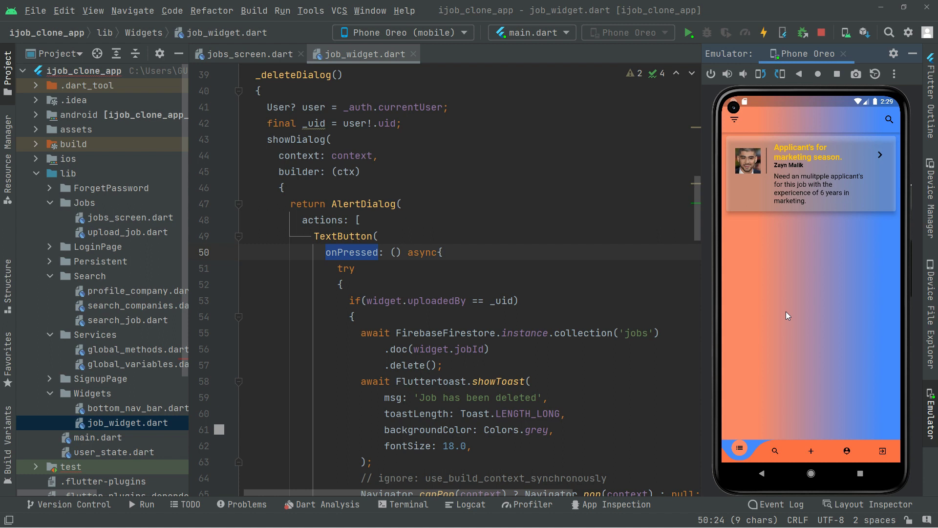
Reopen the job category filter without changing the Marketing selection.
click(737, 119)
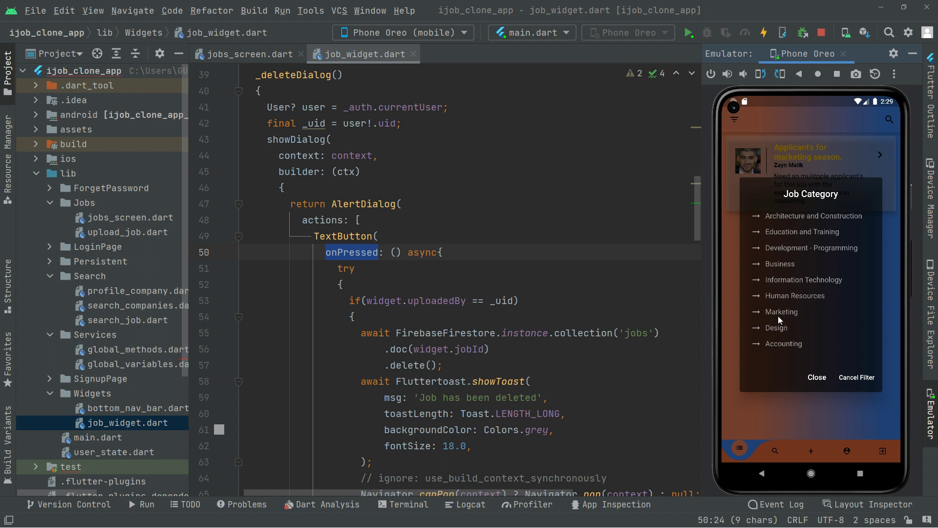
click(818, 378)
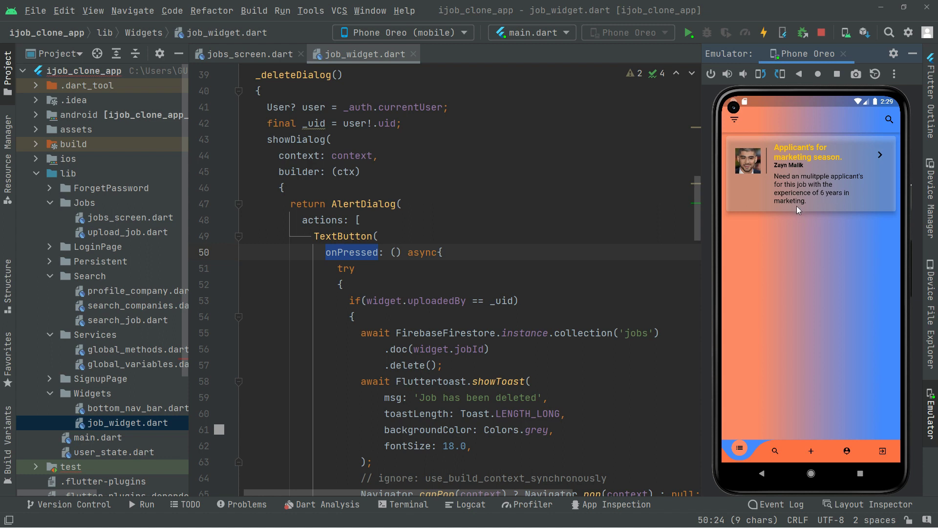
click(735, 120)
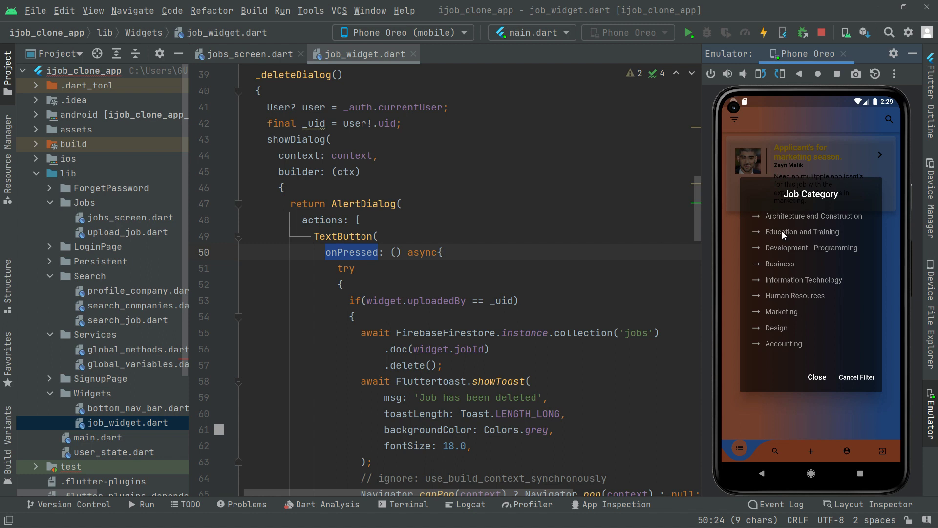
Filter jobs to Education and Training, then cancel the filter to list both jobs.
click(819, 232)
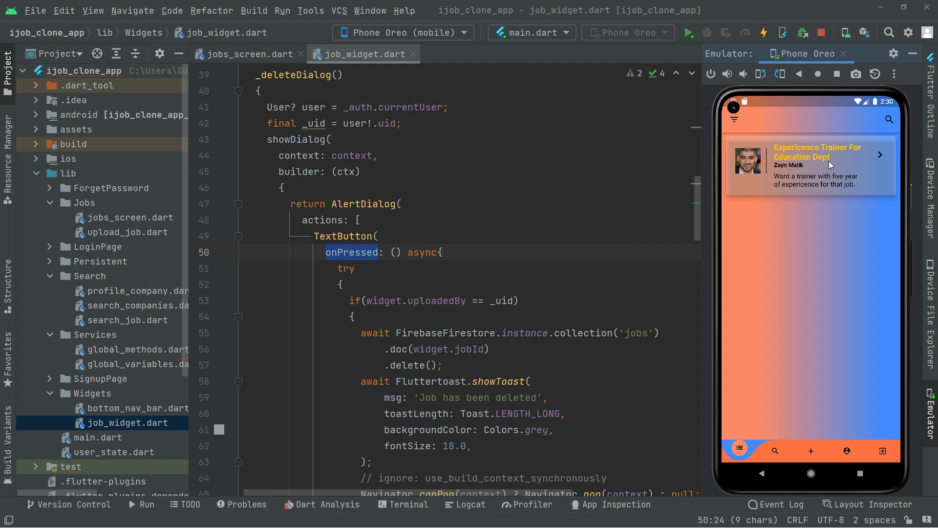
click(735, 119)
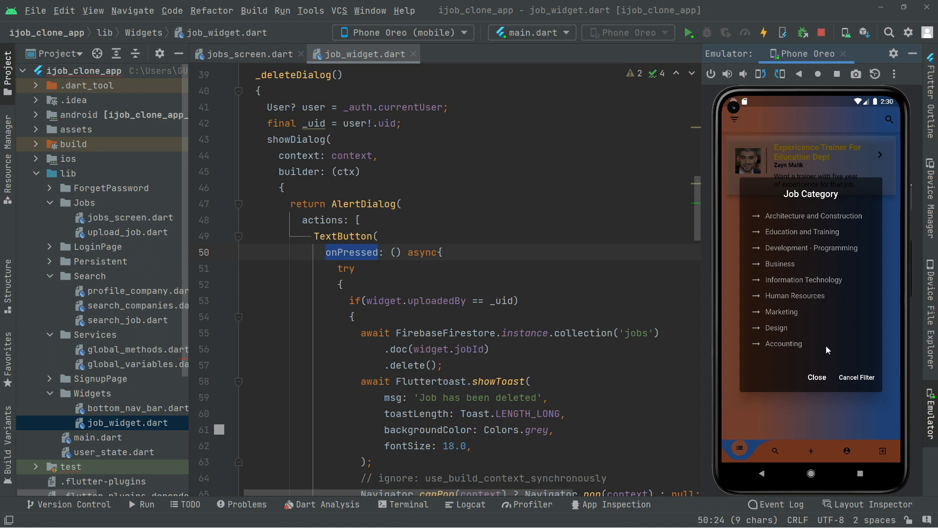
click(818, 378)
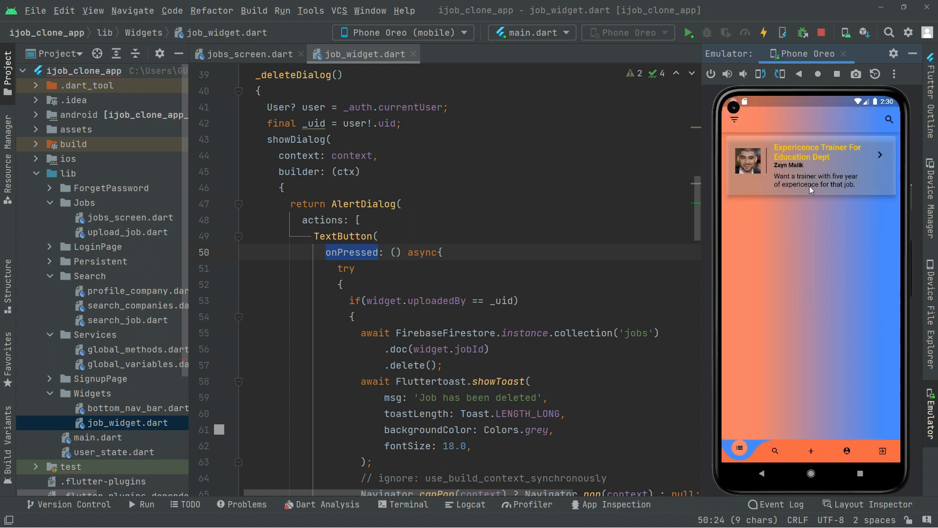
click(734, 121)
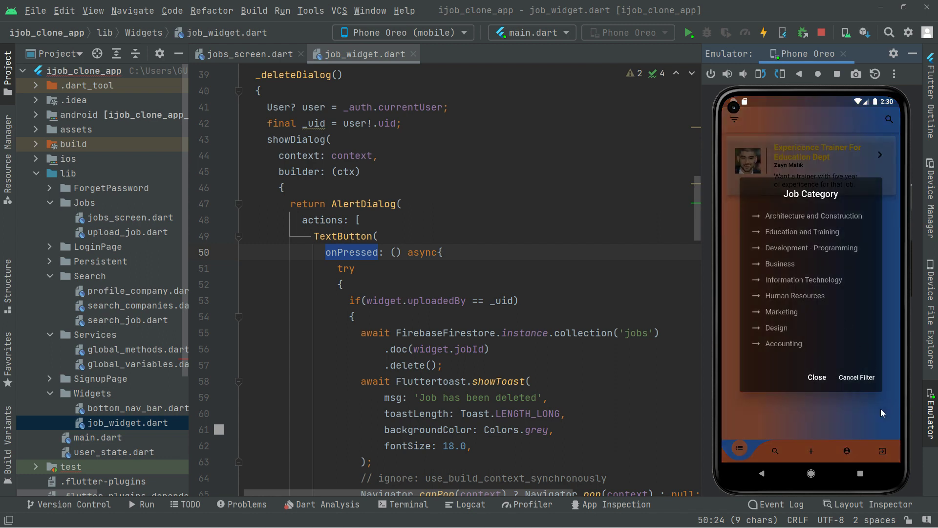
click(858, 377)
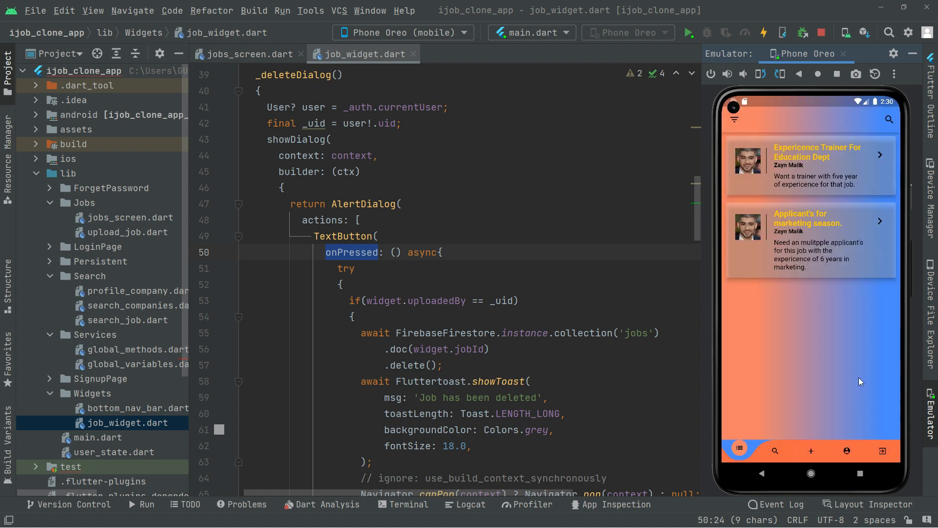
click(814, 450)
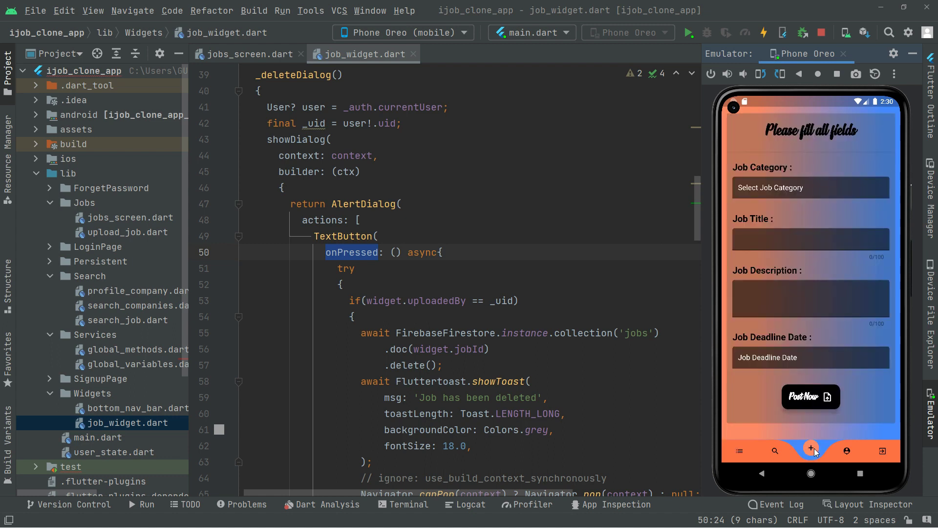
click(740, 451)
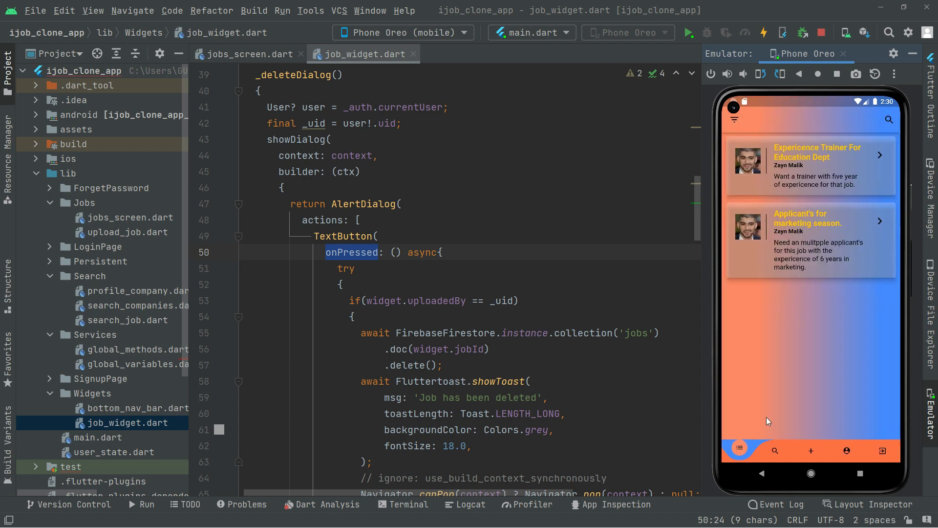
click(734, 121)
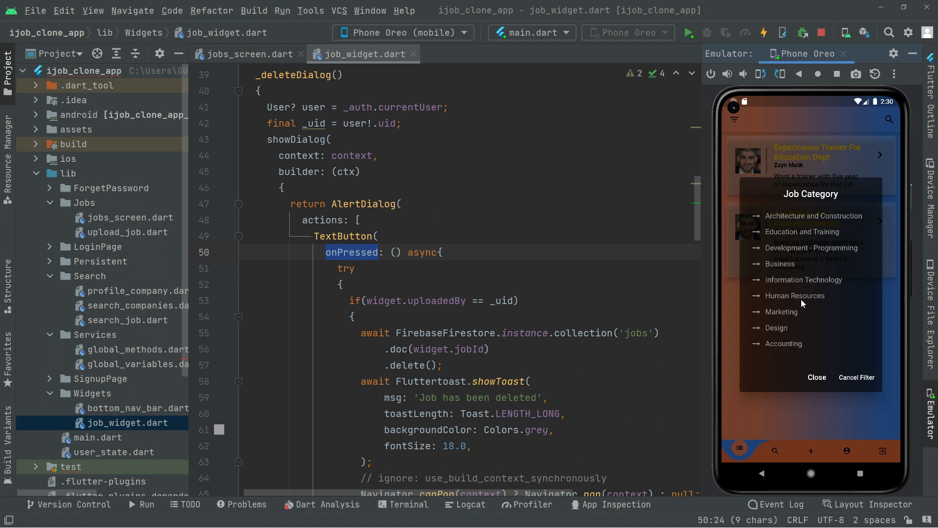
click(817, 376)
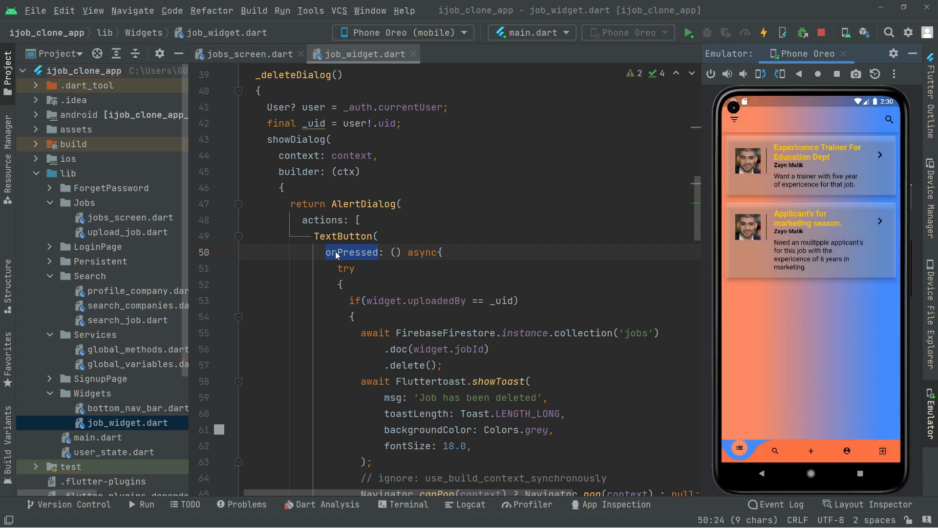
scroll(336, 251, down, 3)
scroll(334, 252, down, 7)
scroll(335, 251, down, 12)
scroll(334, 251, down, 11)
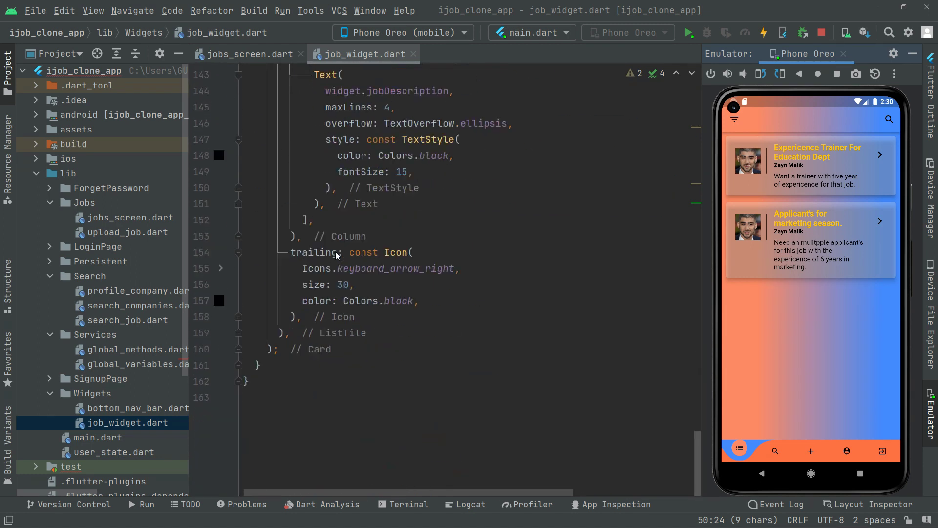
scroll(335, 251, down, 2)
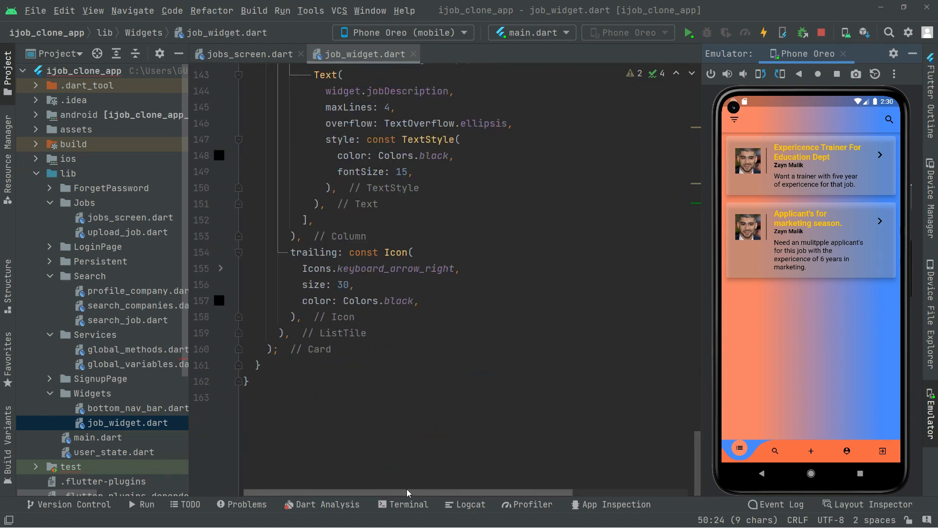
click(268, 404)
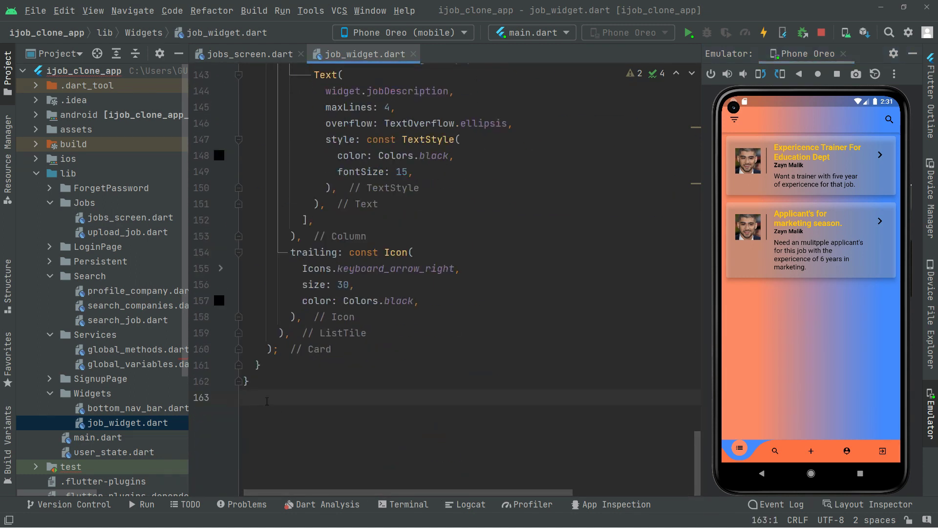